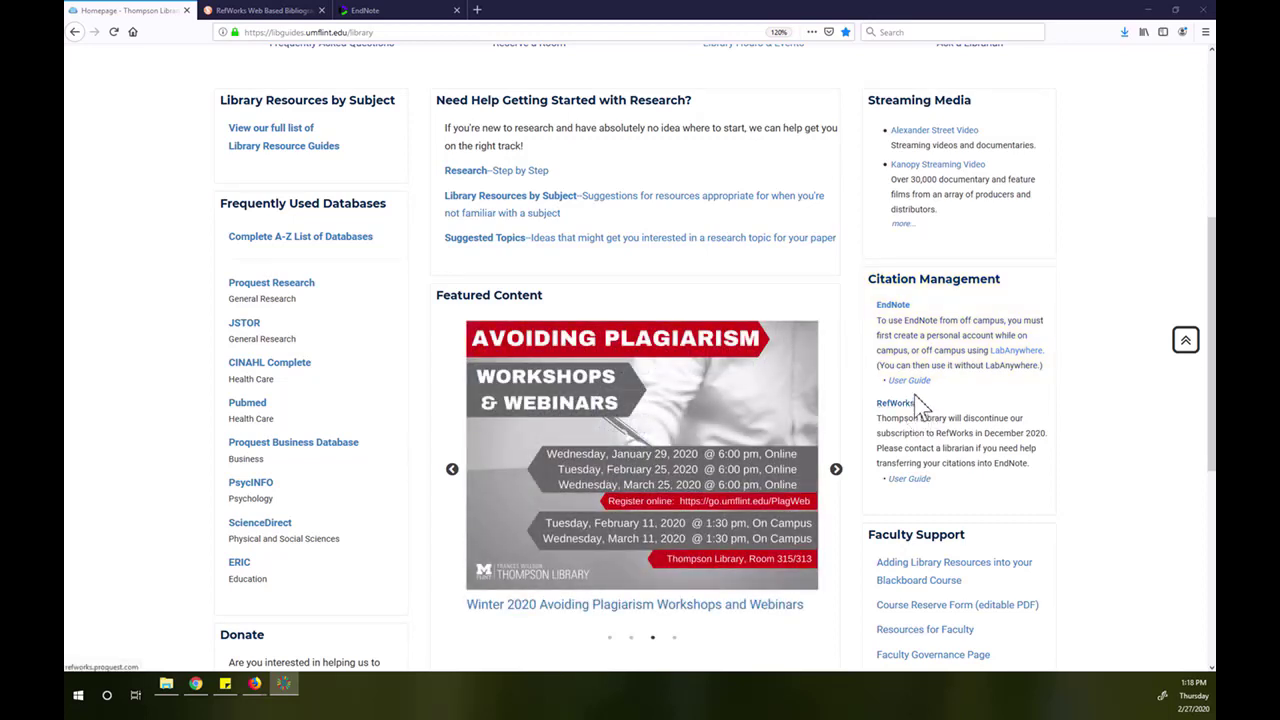
# Open the library's complete A-Z list of databases and search it for "refworks"
pyautogui.click(293, 242)
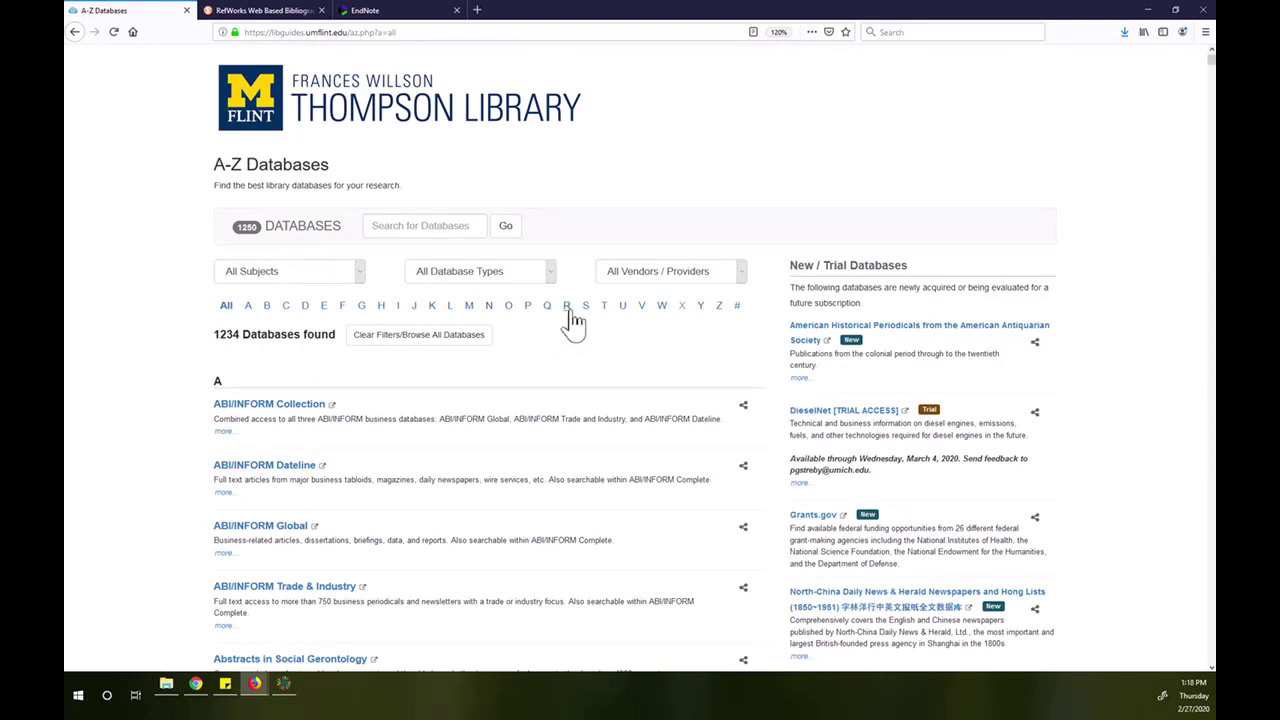
pyautogui.click(463, 228)
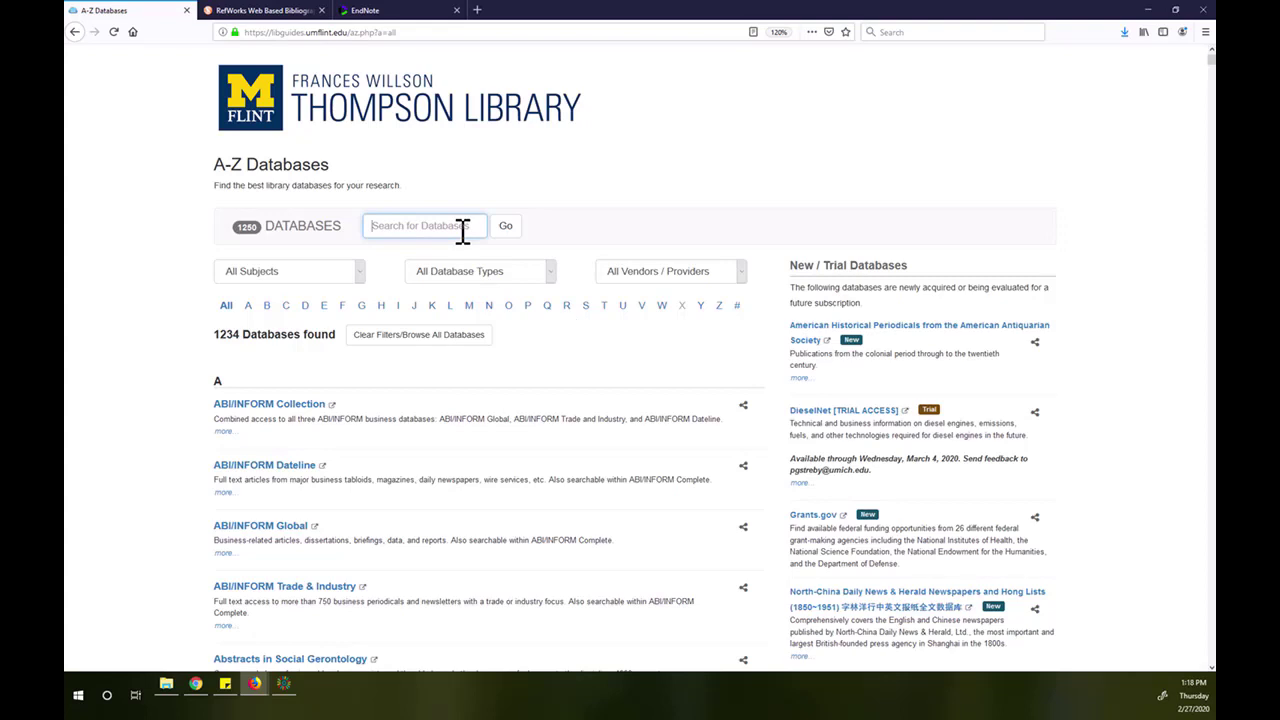
pyautogui.write('refwo')
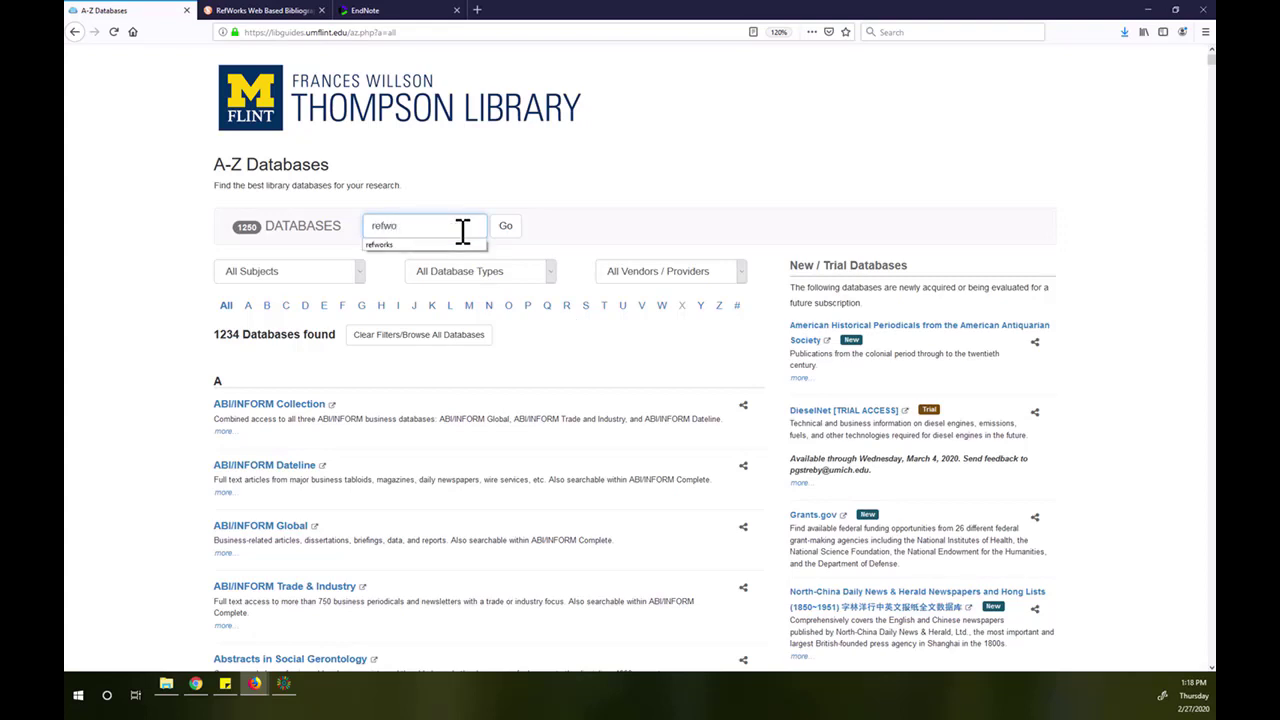
pyautogui.click(410, 244)
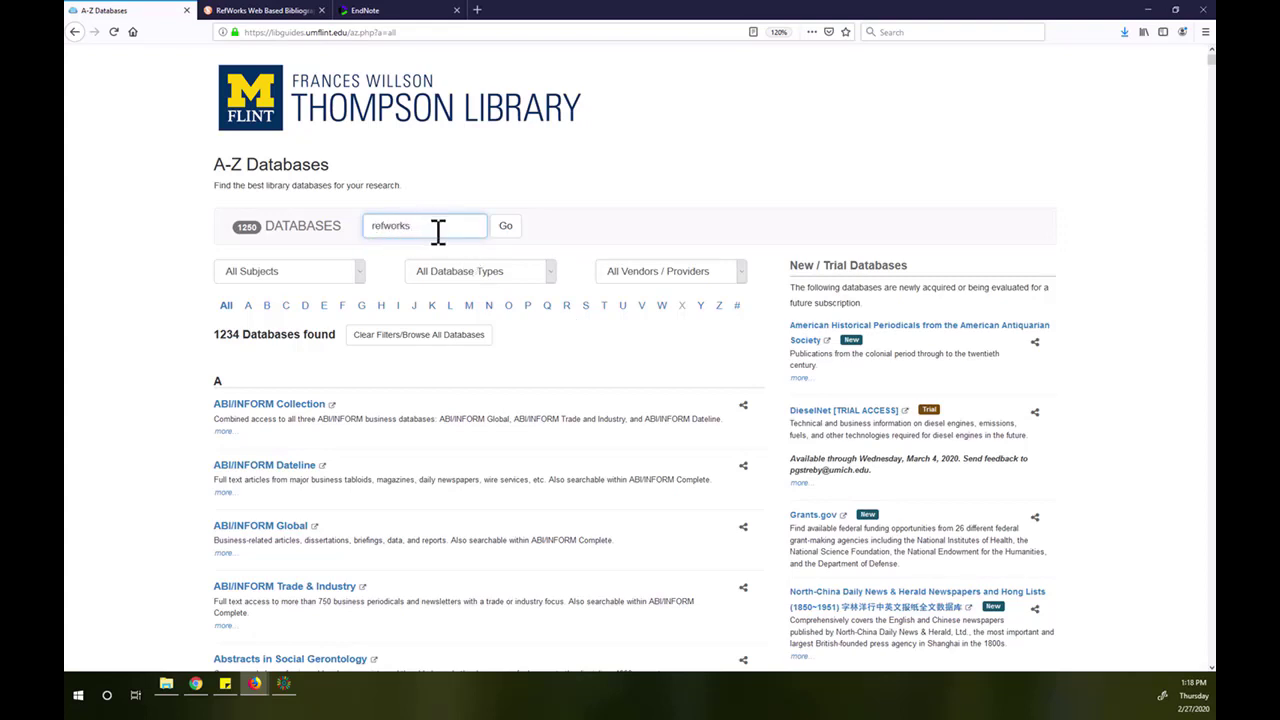
pyautogui.click(506, 236)
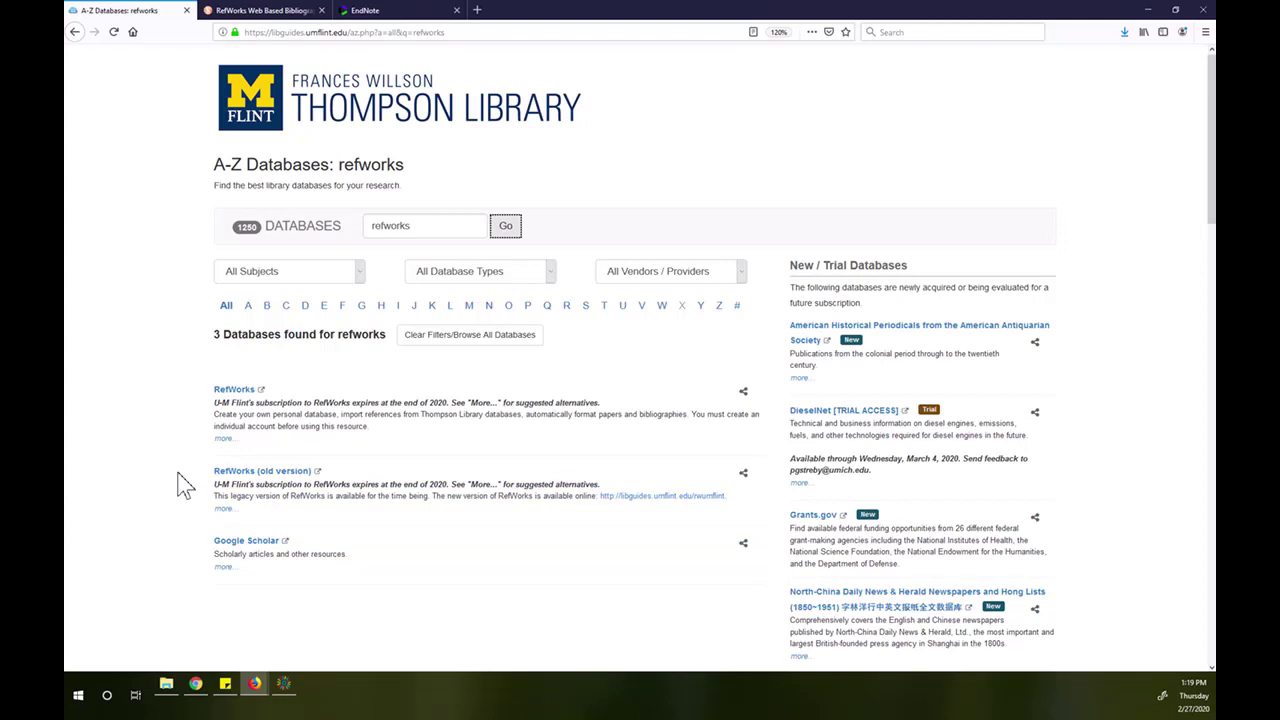
# Switch to RefWorks and open the ENG 111 folder from the organized folder list
pyautogui.click(265, 12)
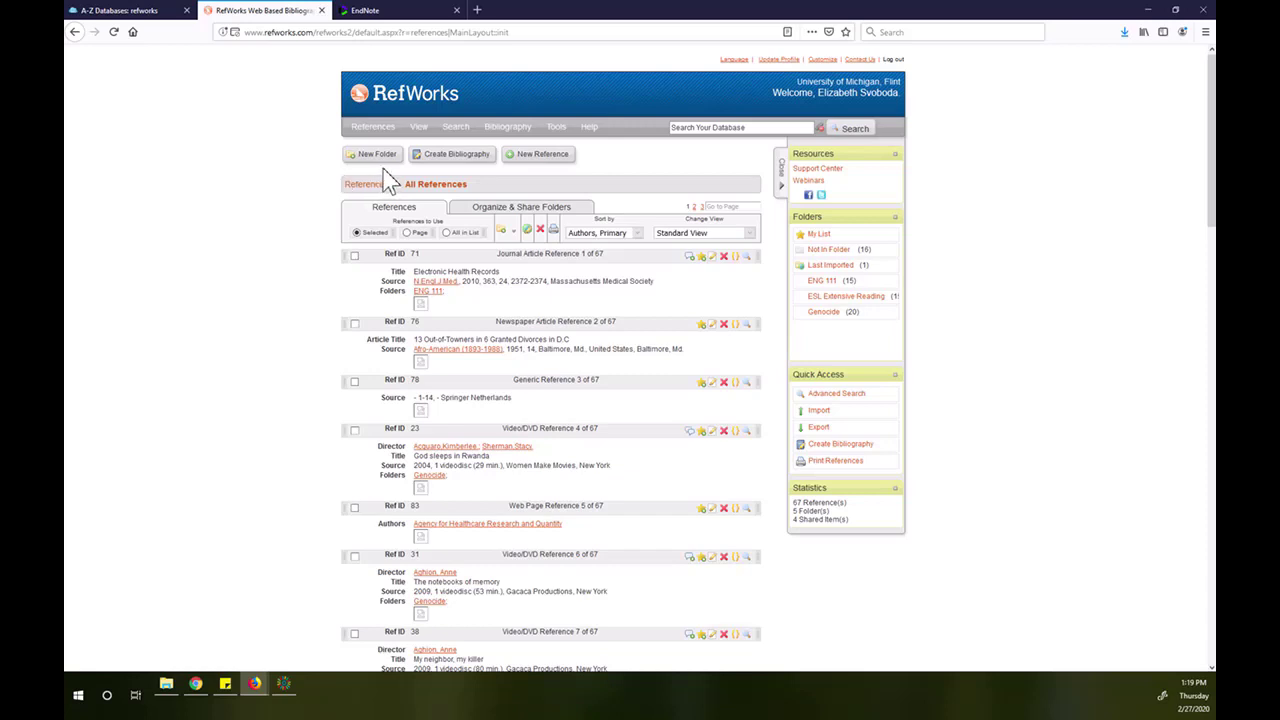
pyautogui.click(506, 212)
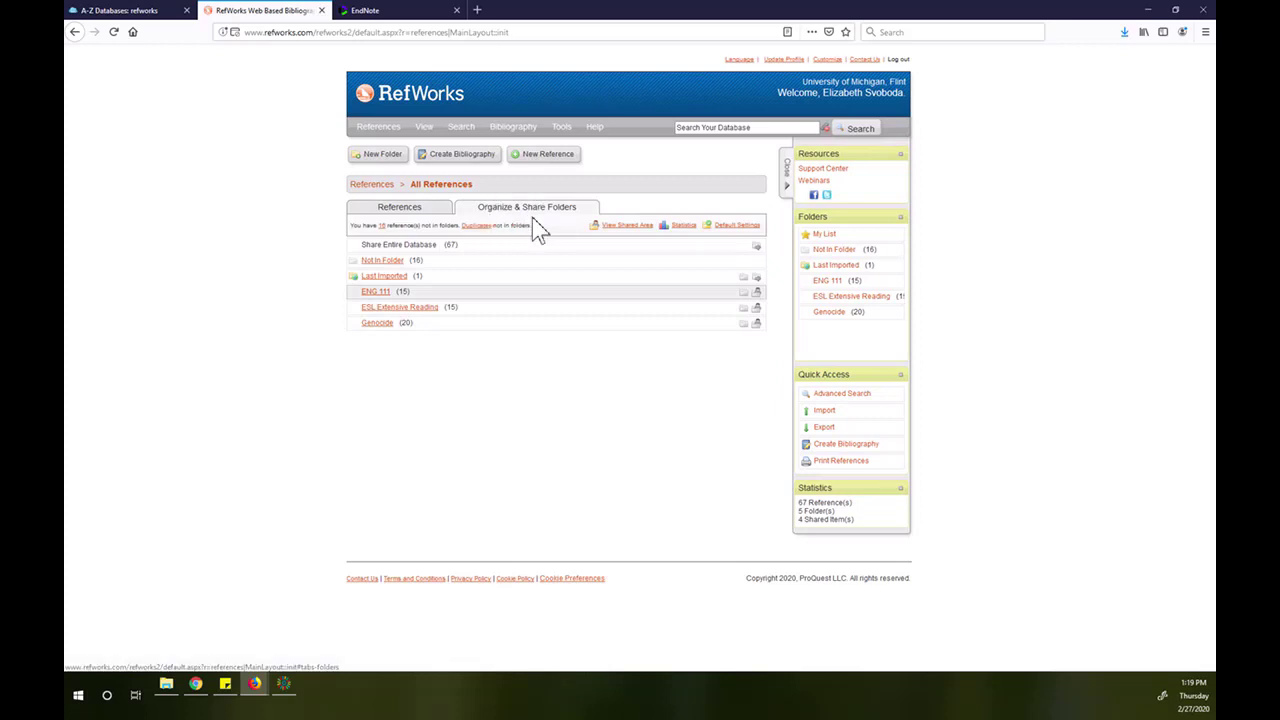
pyautogui.click(378, 294)
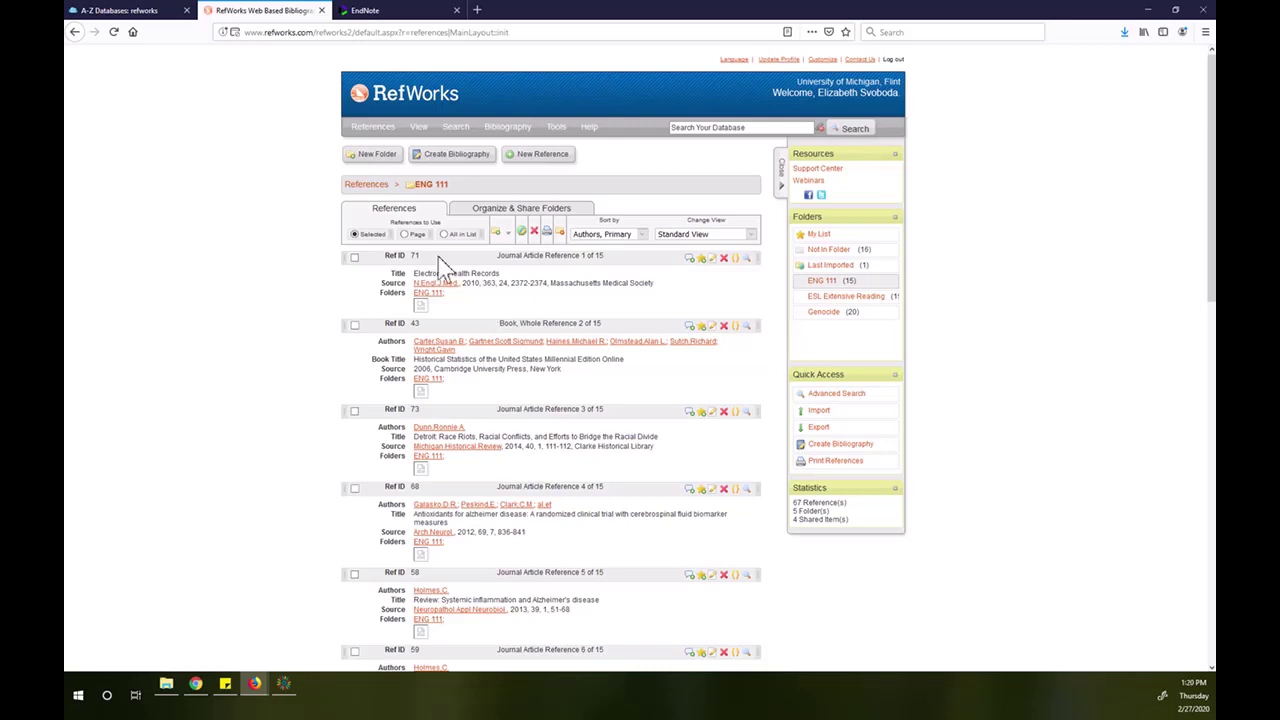
# Export all references in the ENG 111 folder in the Bibliographic Software (EndNote, Reference Manager, ProCite) format and look through the output
pyautogui.moveTo(377, 131)
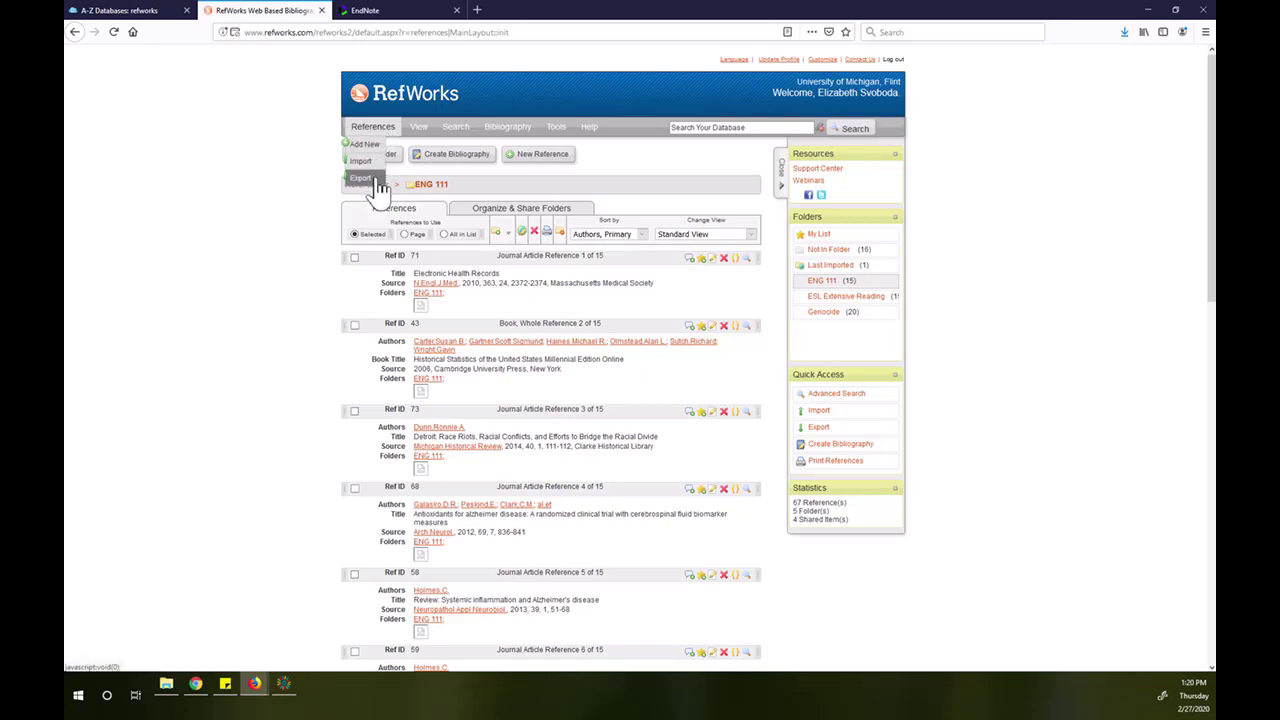
pyautogui.click(380, 185)
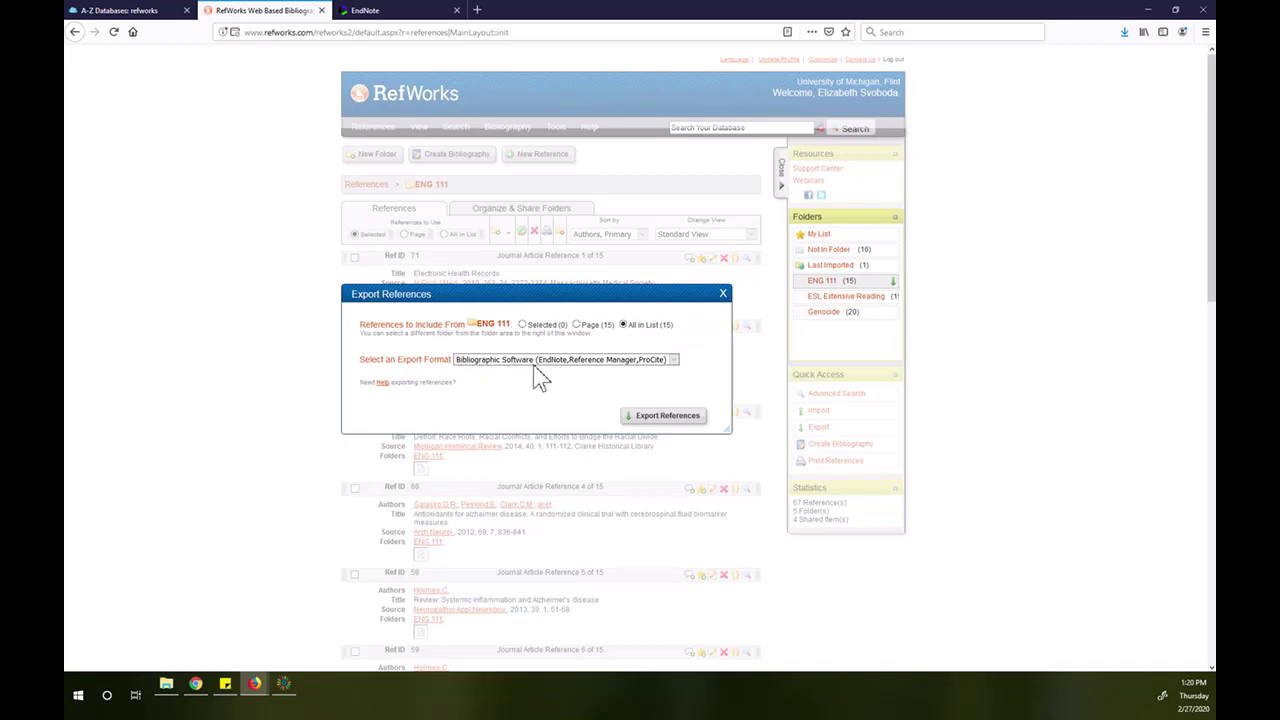
pyautogui.click(676, 422)
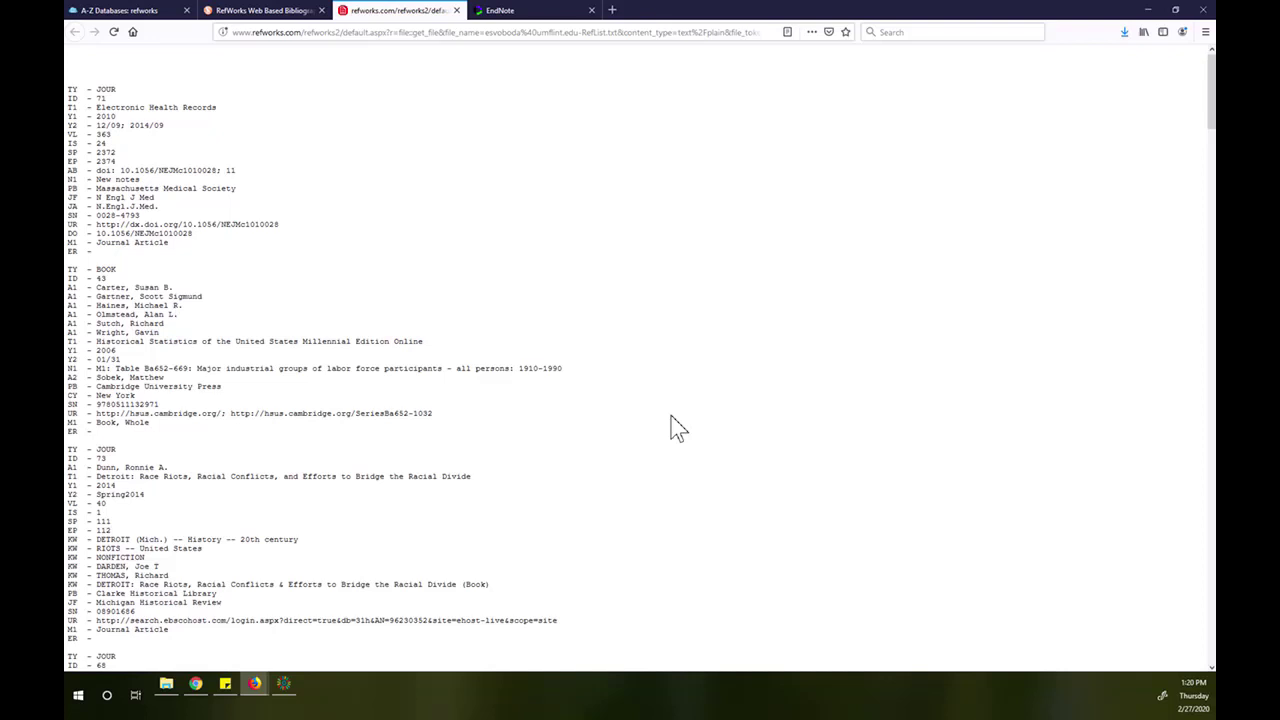
pyautogui.scroll(-3, 560, 482)
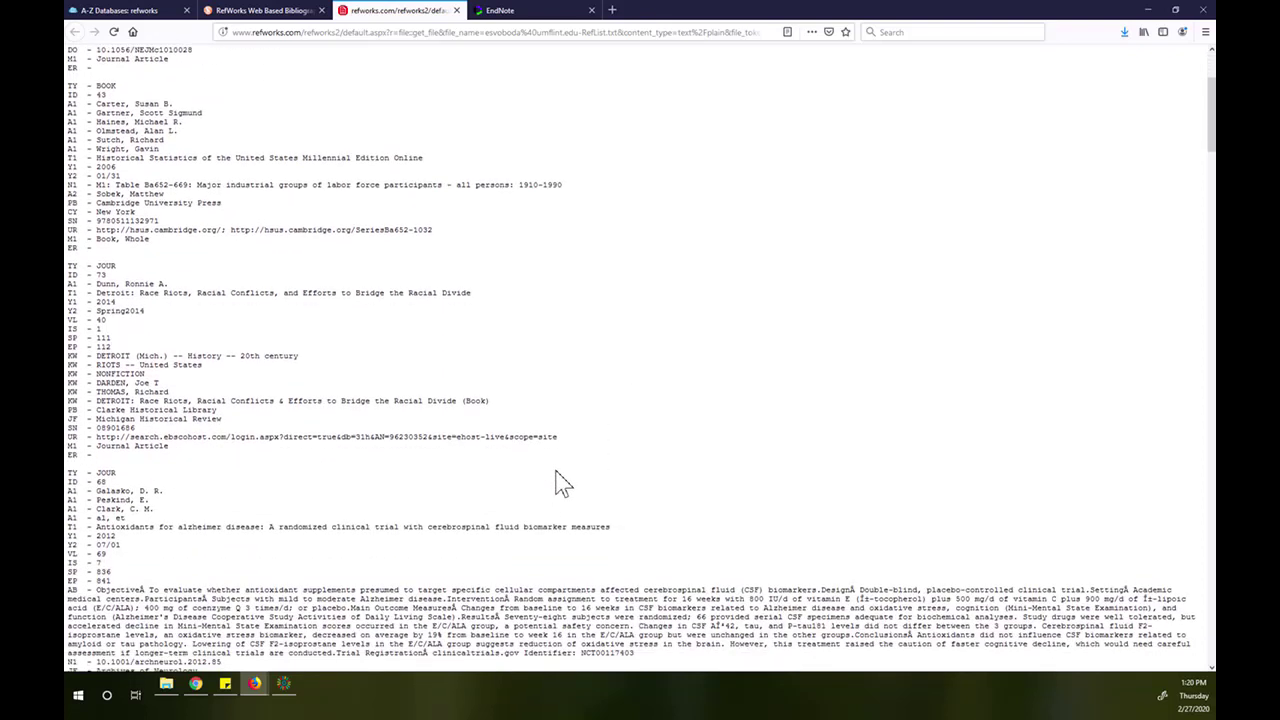
pyautogui.scroll(3, 561, 483)
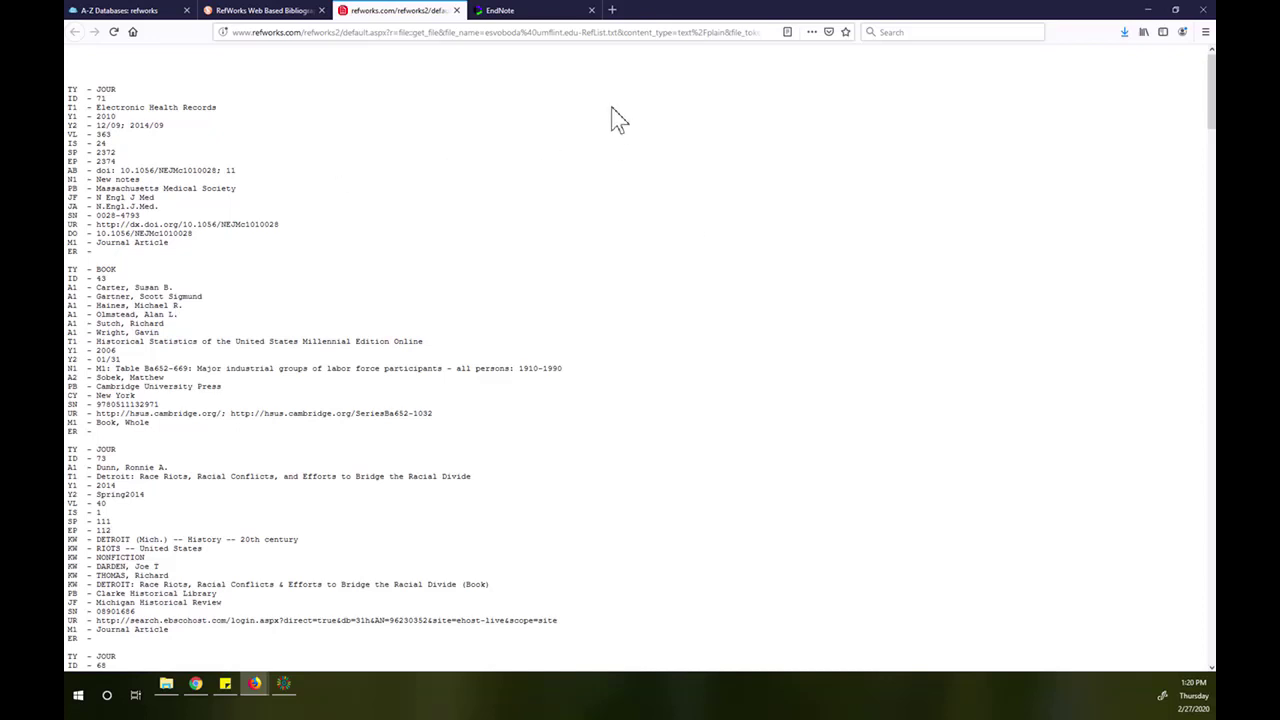
# Save the exported reference page as a text document named ENG111-RefList in the Downloads folder
pyautogui.click(1205, 33)
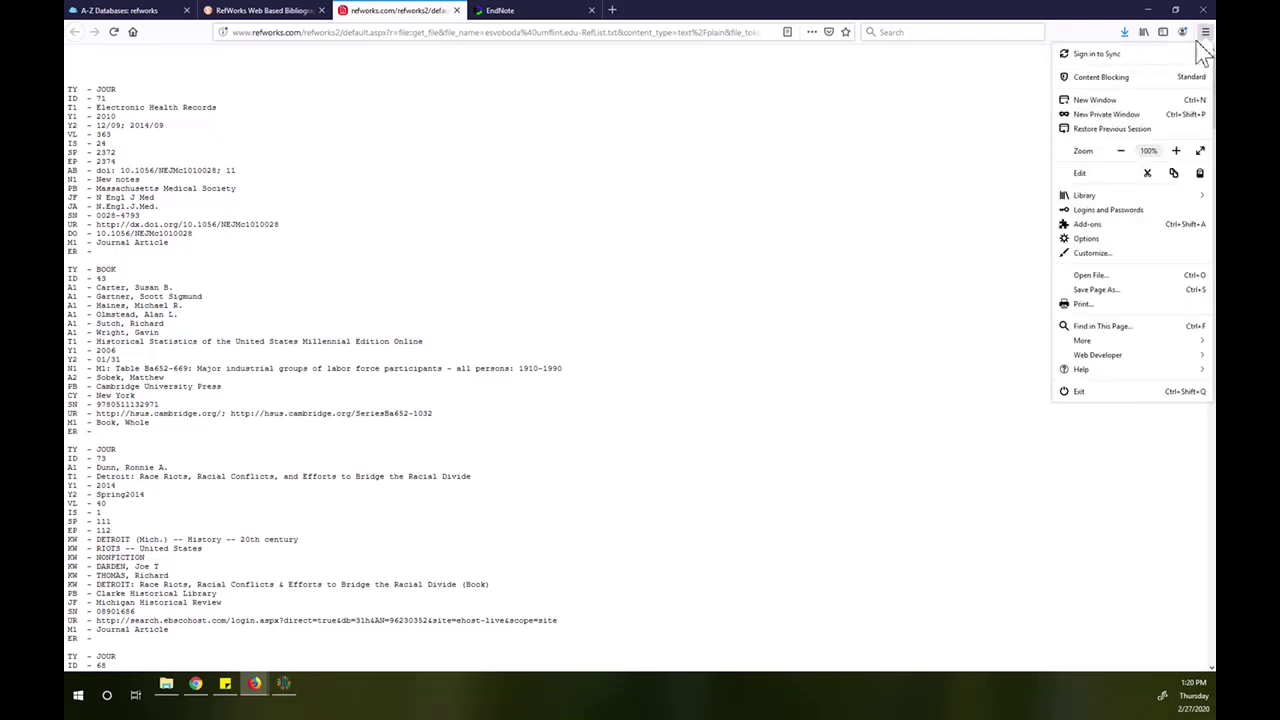
pyautogui.click(1117, 289)
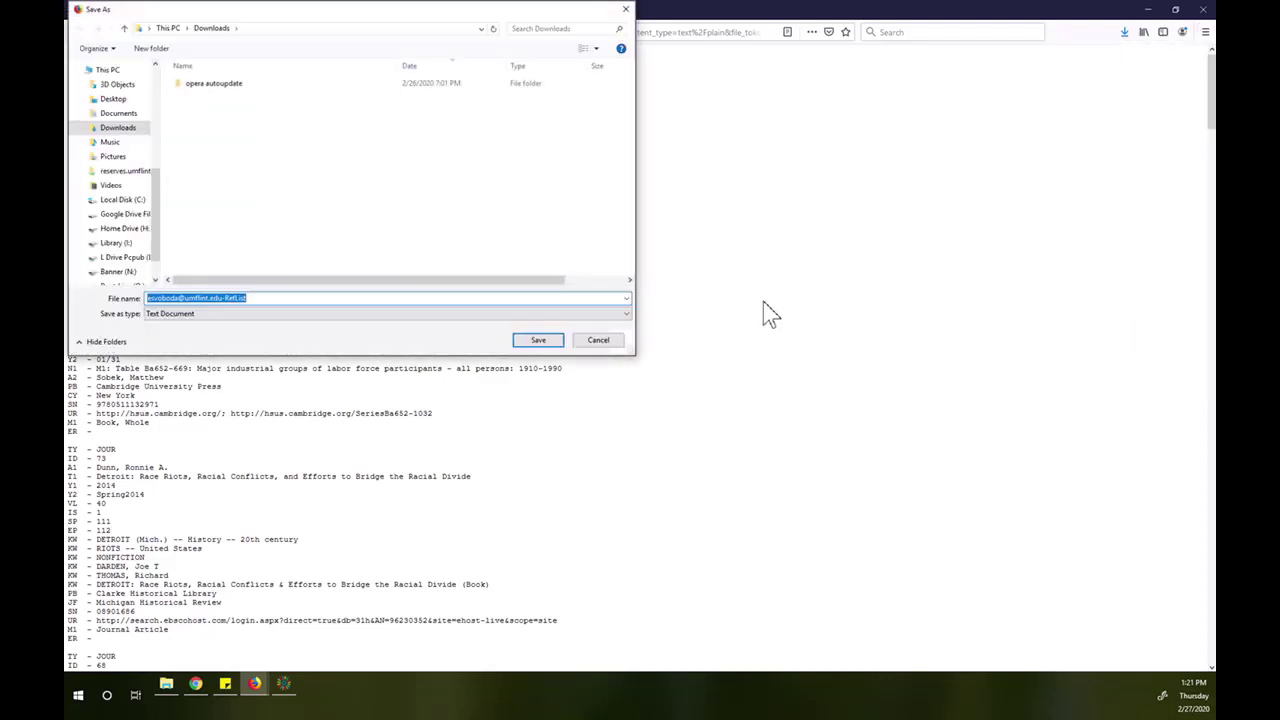
pyautogui.click(230, 297)
pyautogui.doubleClick(165, 298)
pyautogui.write('ENG')
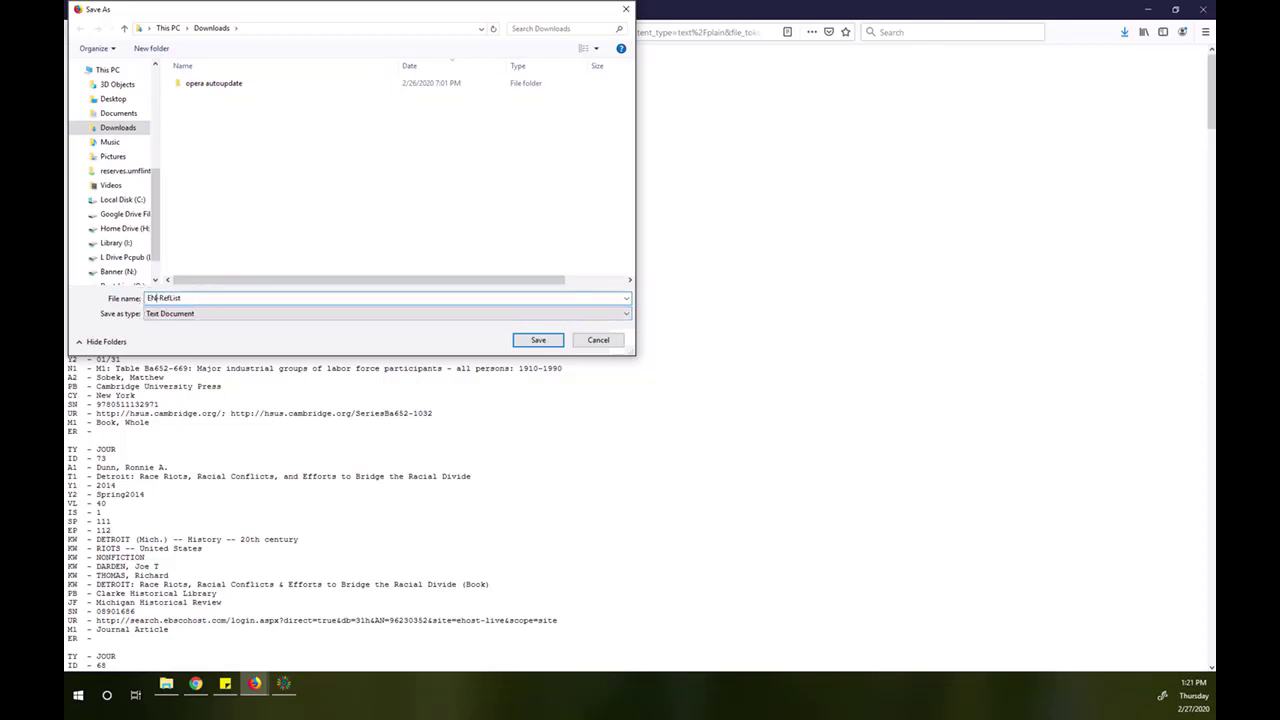
pyautogui.write('111')
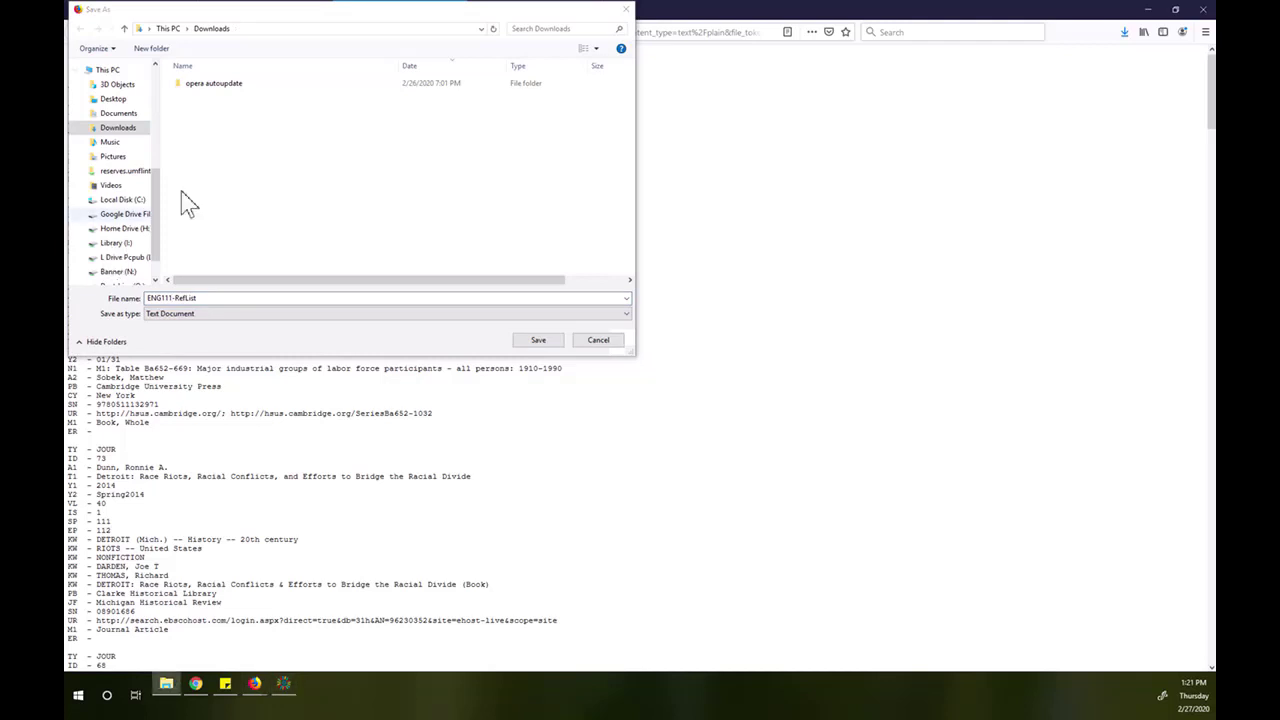
pyautogui.click(537, 341)
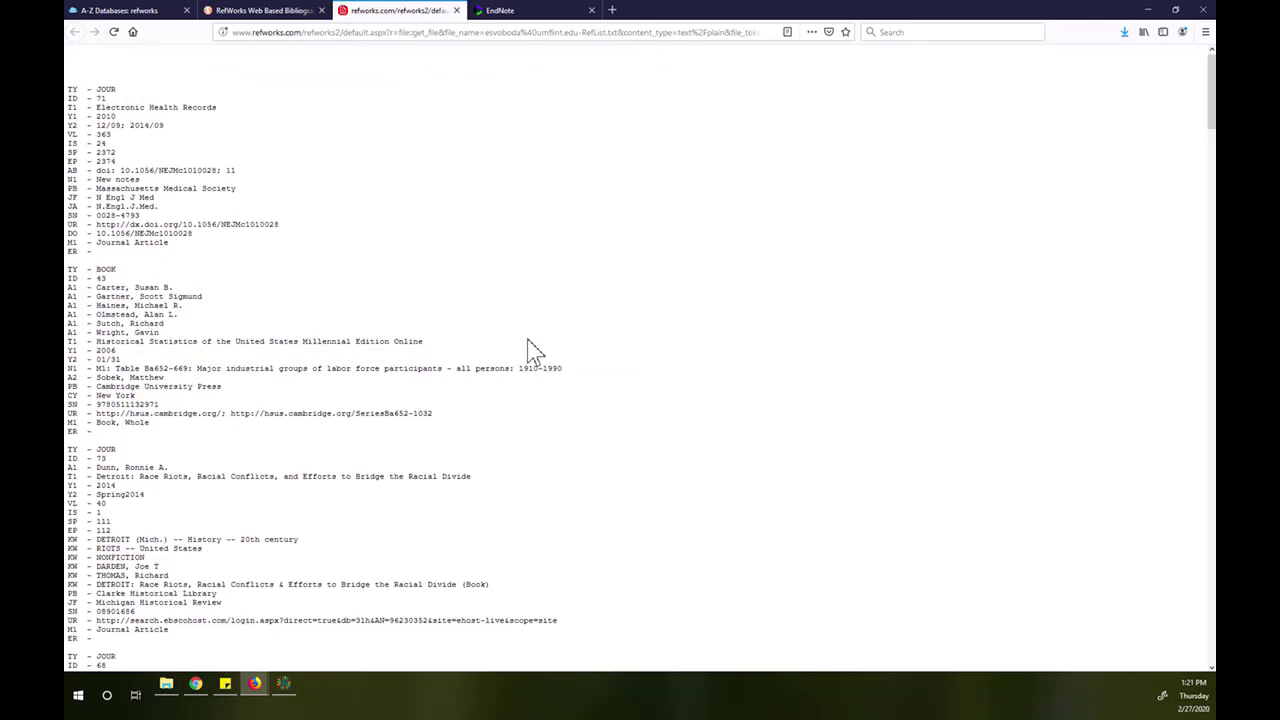
# Switch to EndNote and choose the ENG111-RefList file from Downloads as the source for importing references
pyautogui.click(510, 12)
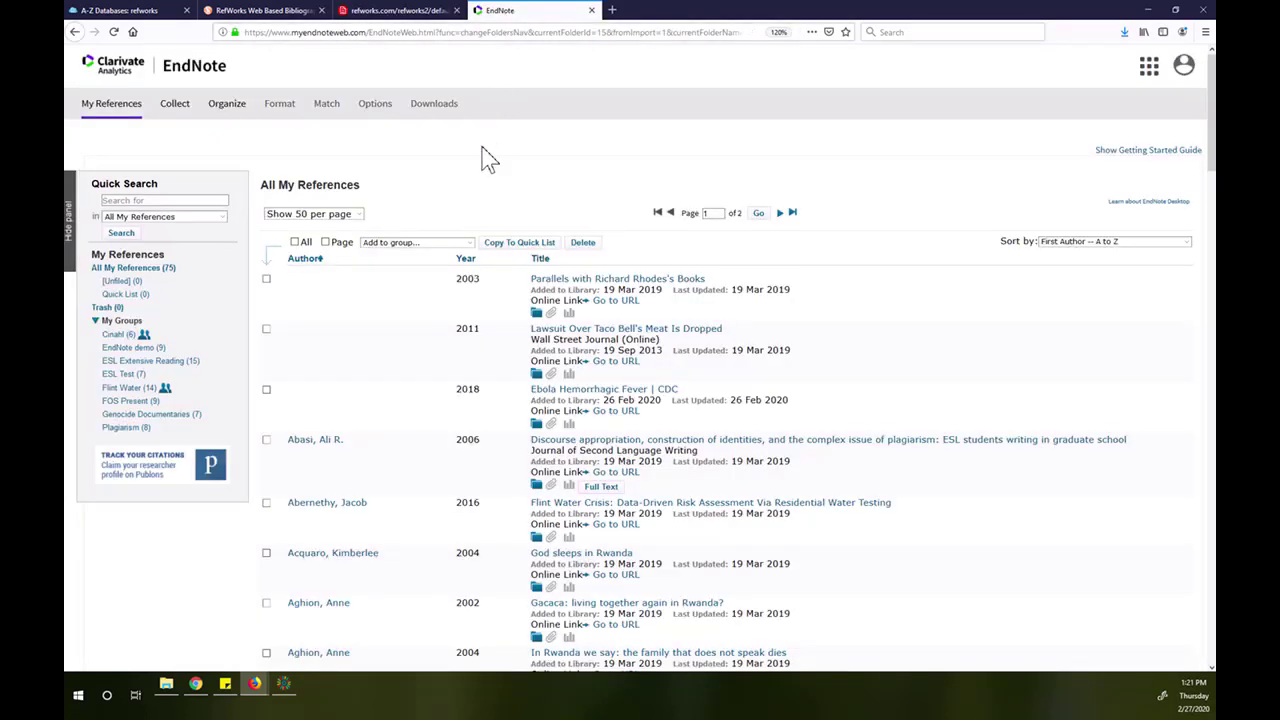
pyautogui.moveTo(176, 110)
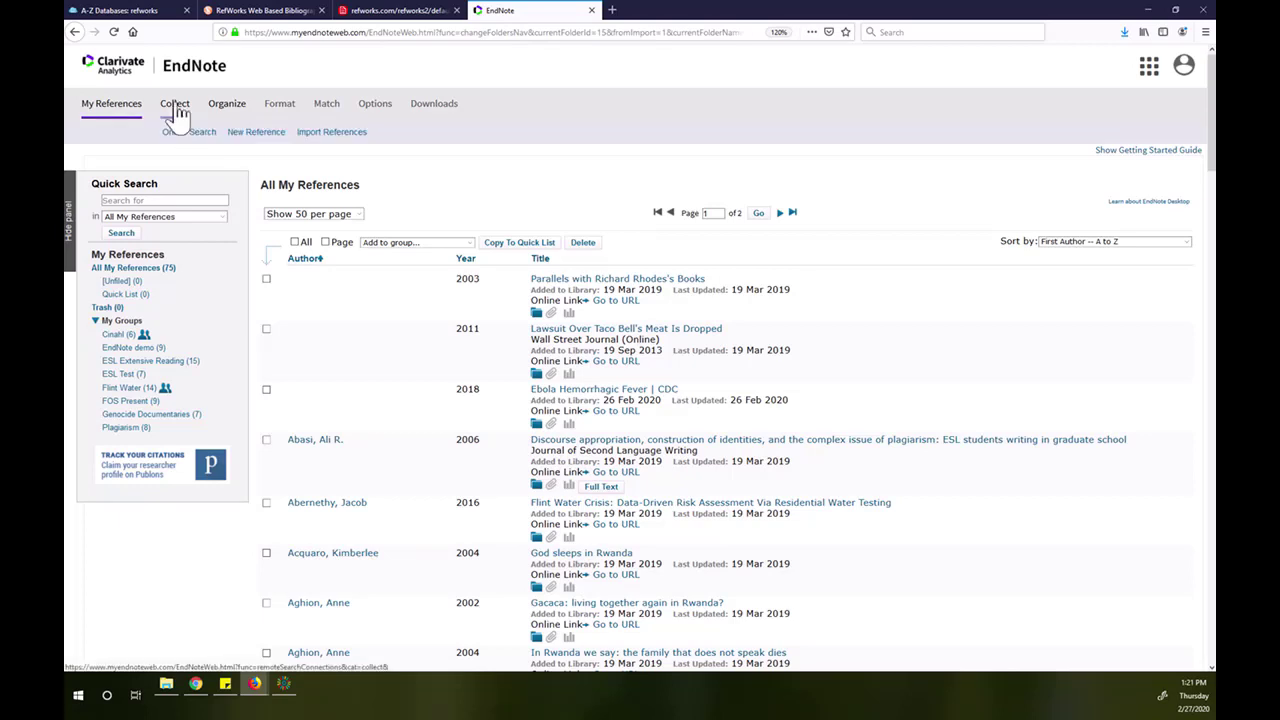
pyautogui.click(315, 138)
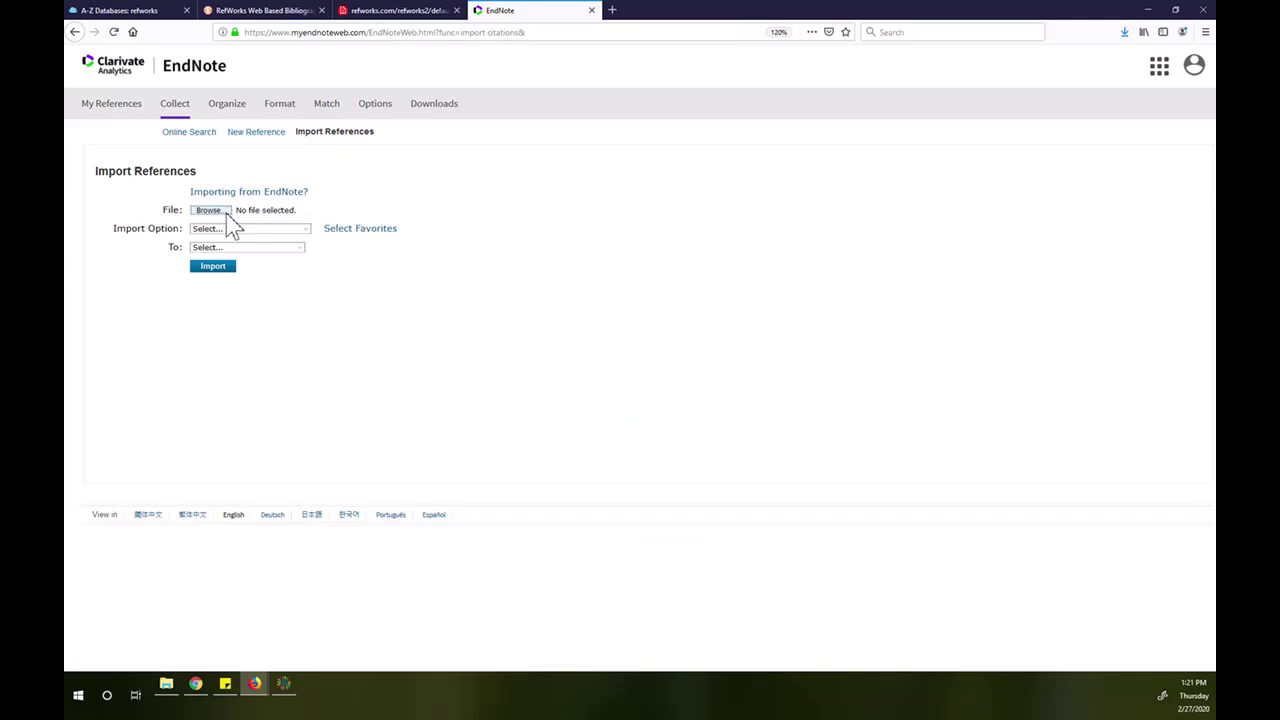
pyautogui.click(226, 213)
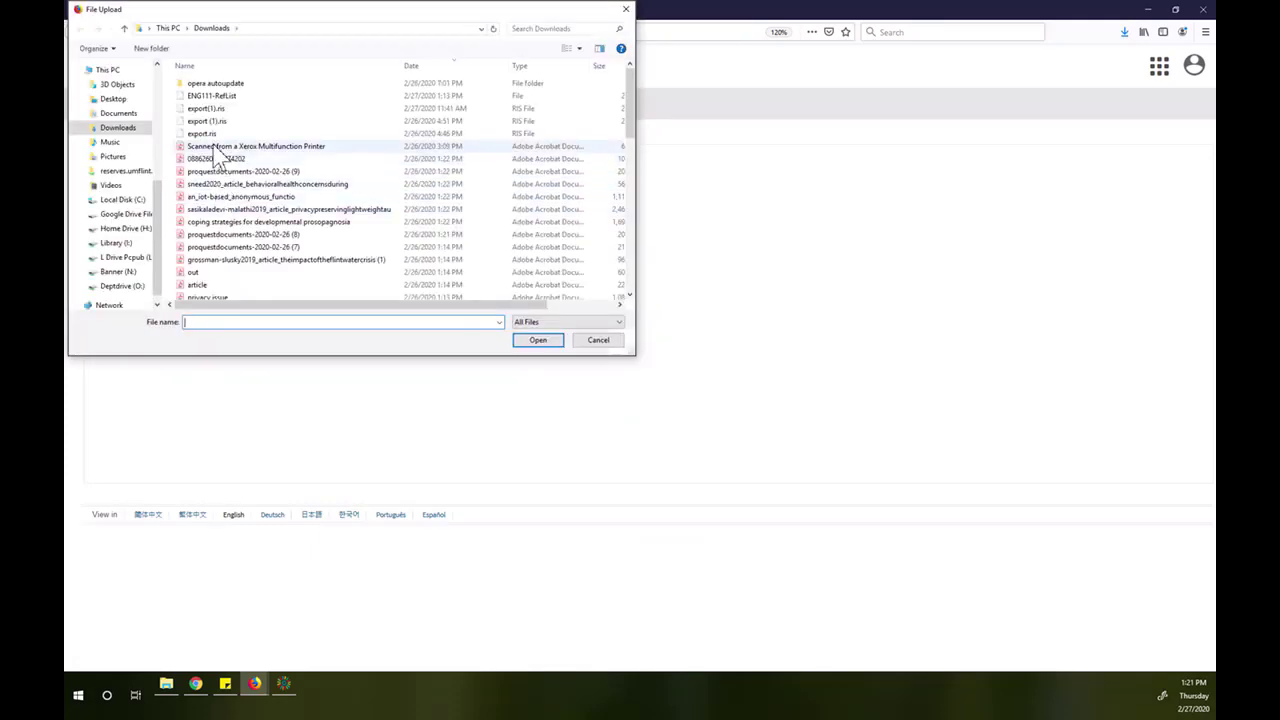
pyautogui.click(222, 97)
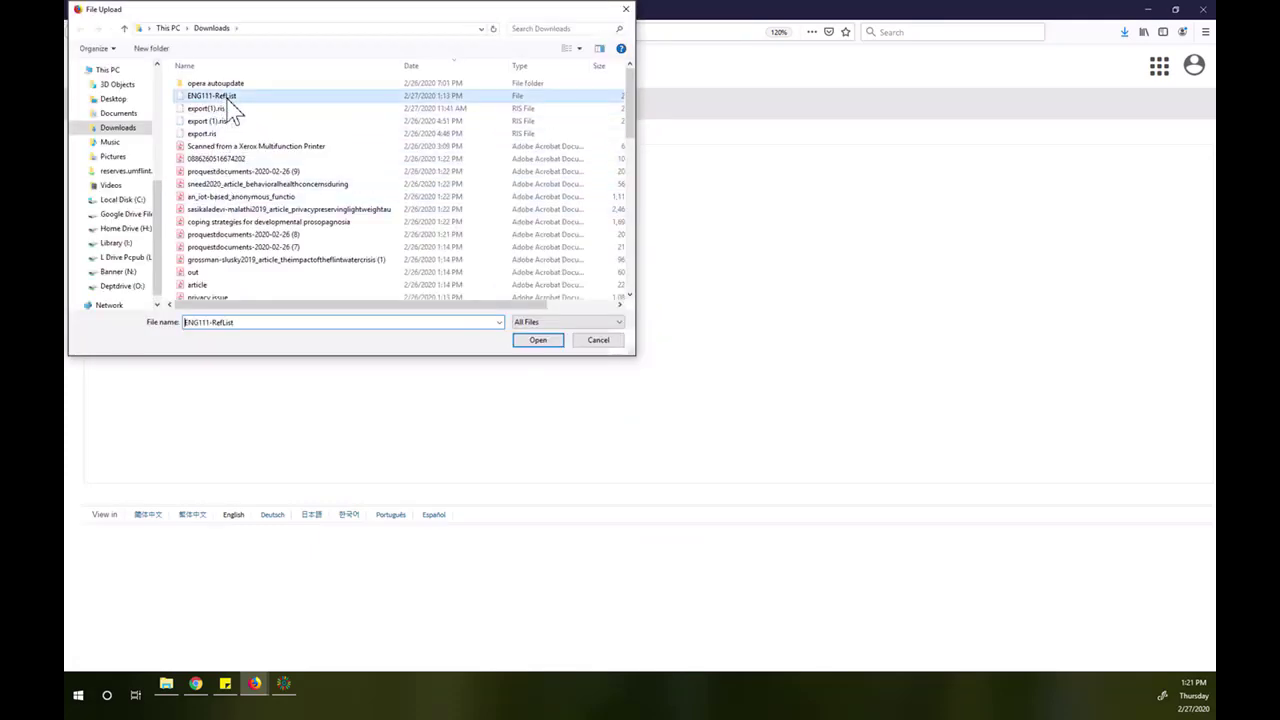
pyautogui.click(528, 341)
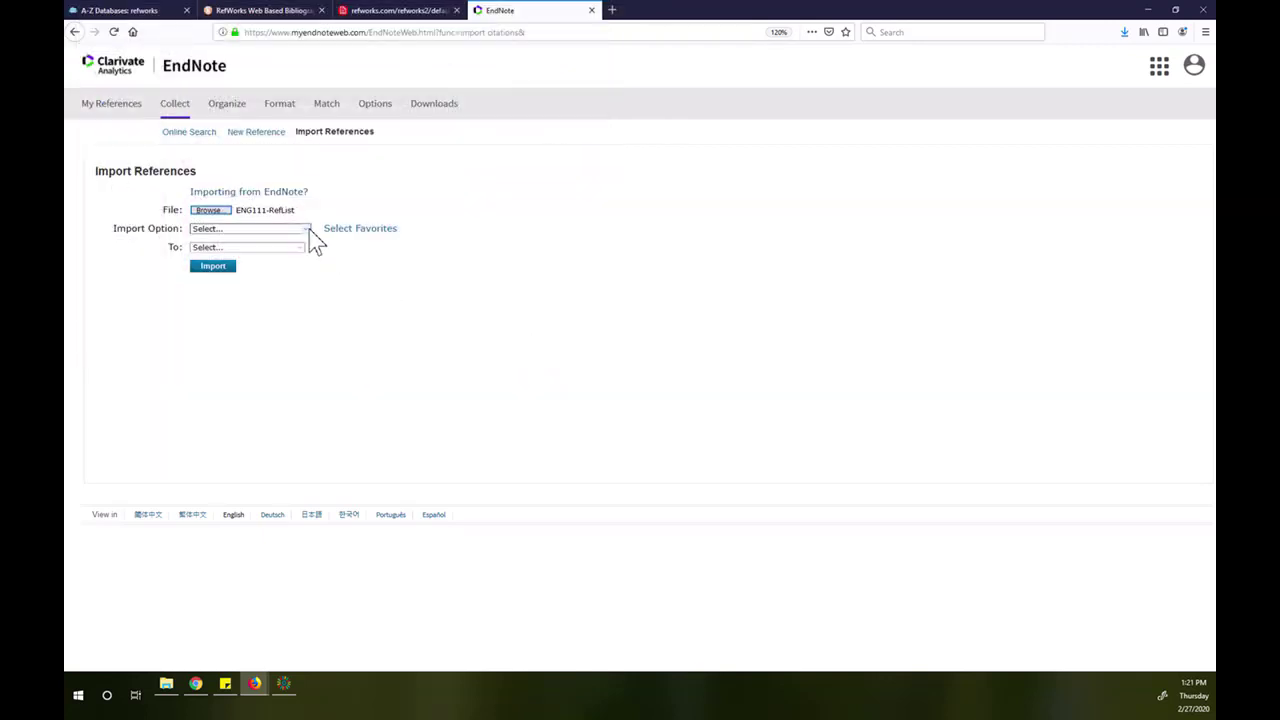
# Import the file with the RefMan RIS import option into a new group named ENG 111
pyautogui.click(308, 229)
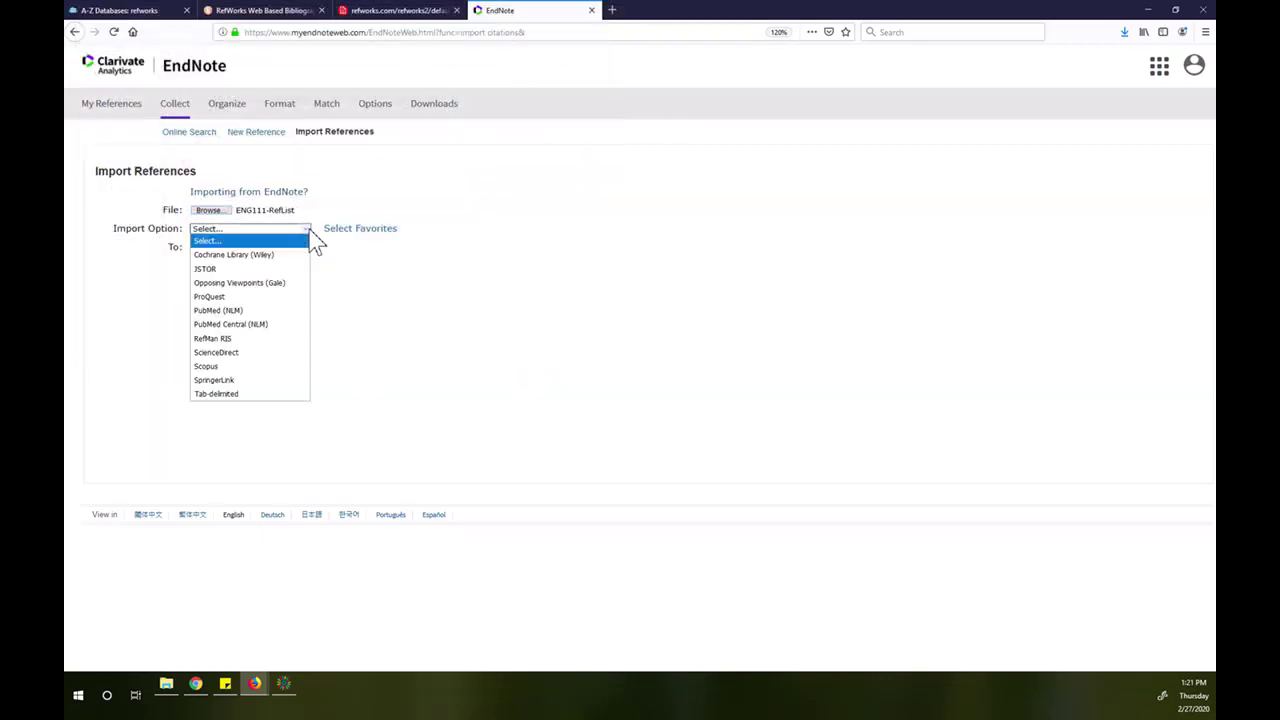
pyautogui.click(294, 339)
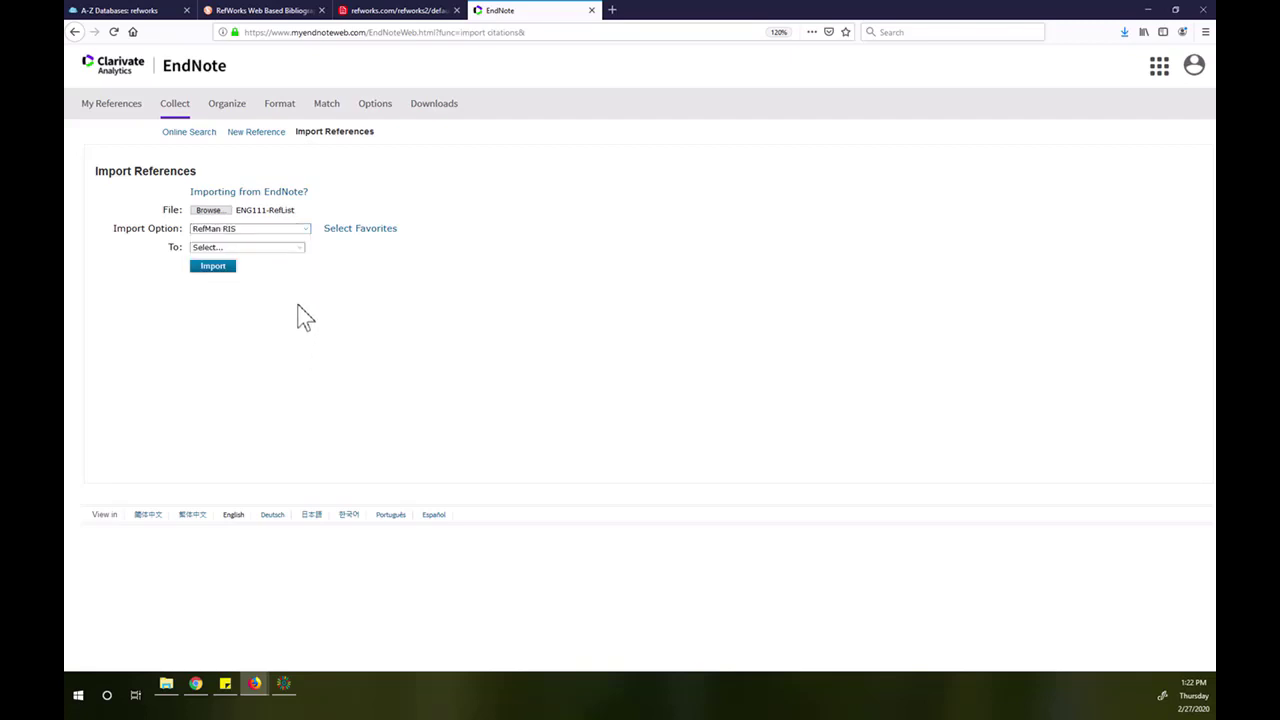
pyautogui.click(298, 249)
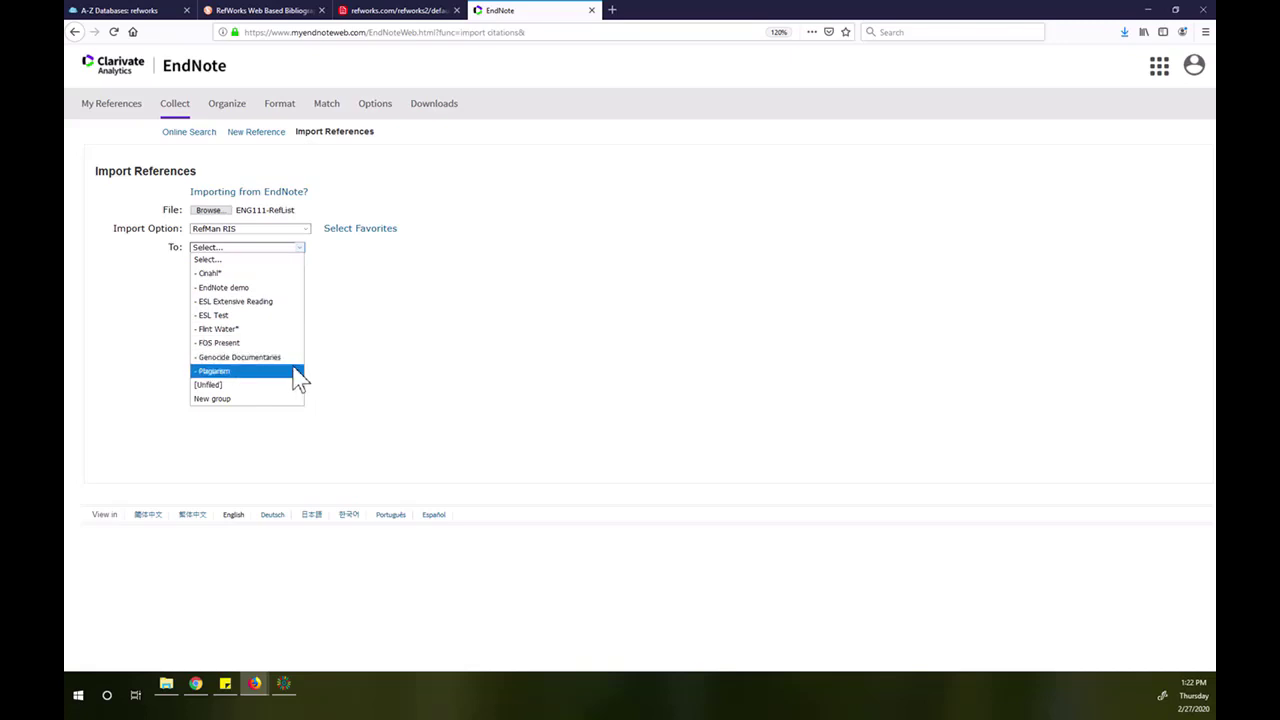
pyautogui.click(229, 402)
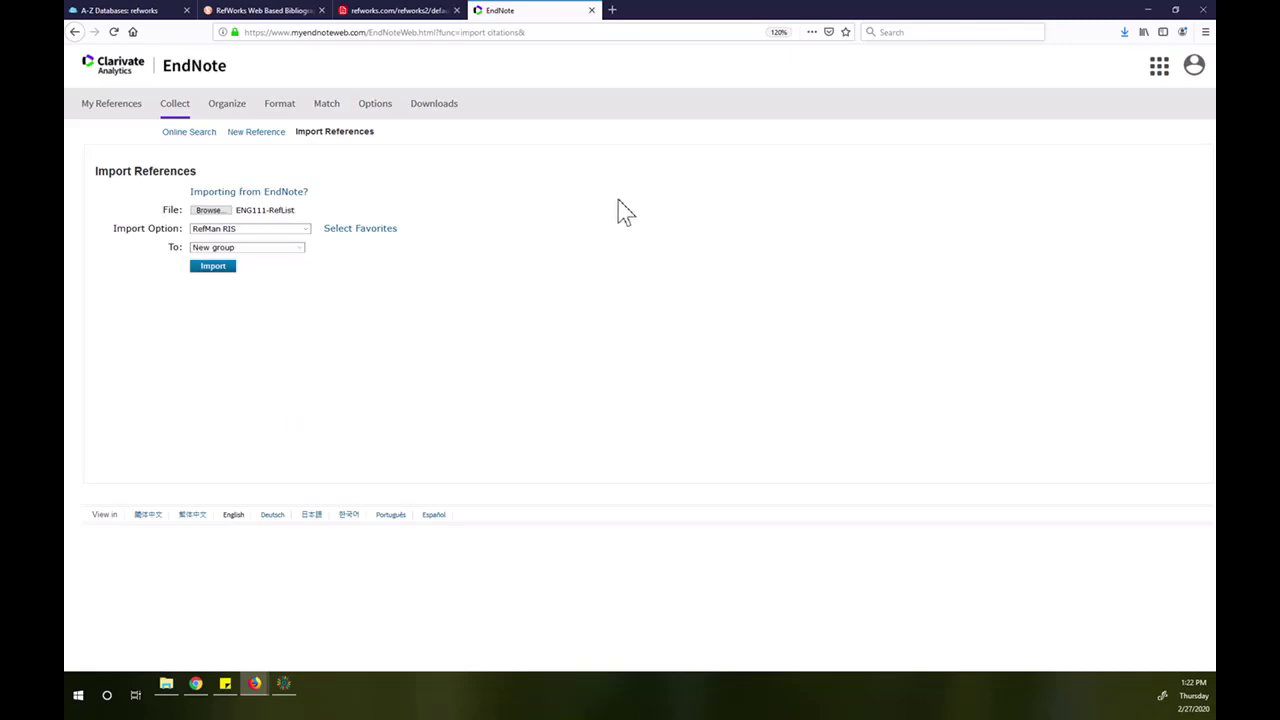
pyautogui.click(218, 268)
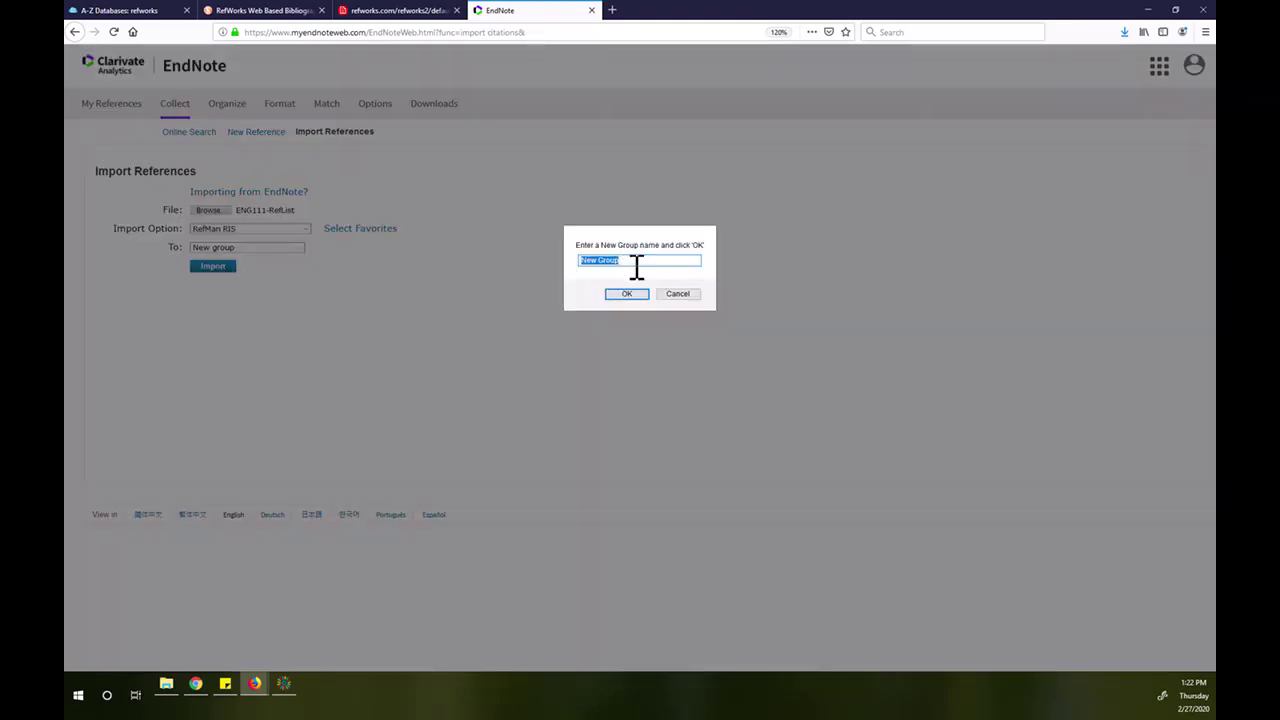
pyautogui.write('ENG 111')
pyautogui.click(627, 294)
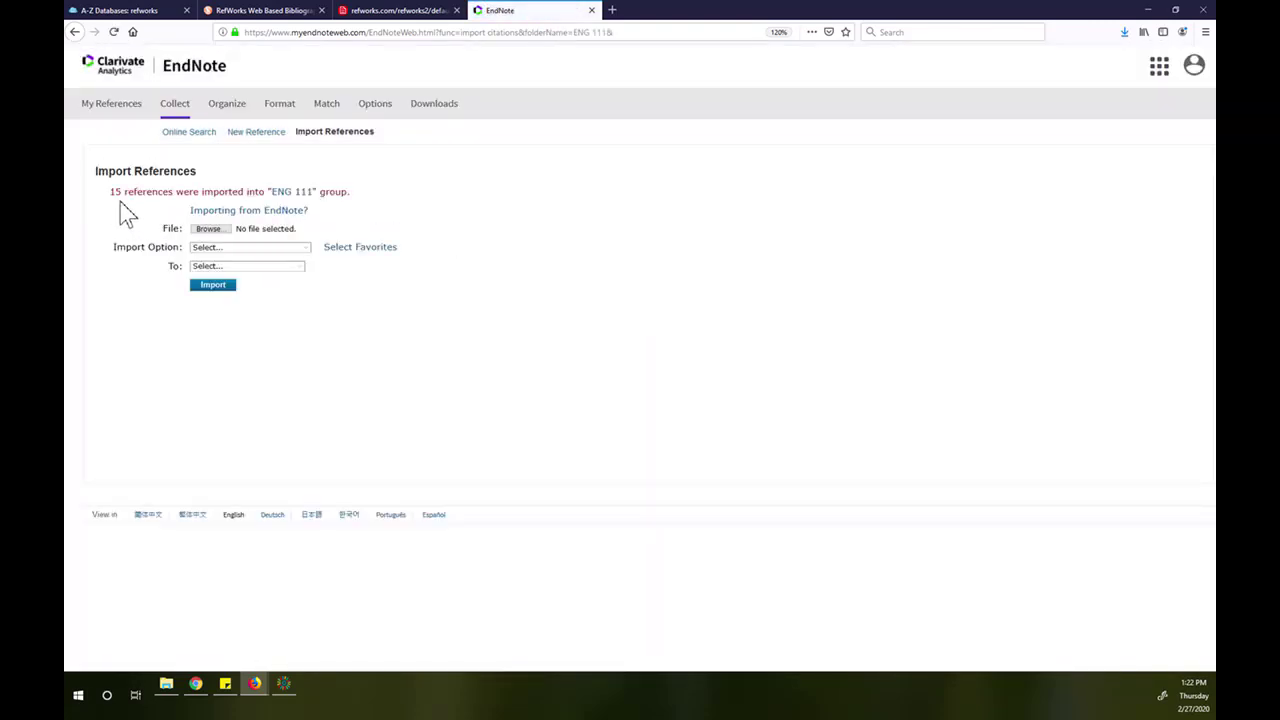
# Open the newly imported ENG 111 group and review its list of references
pyautogui.click(292, 199)
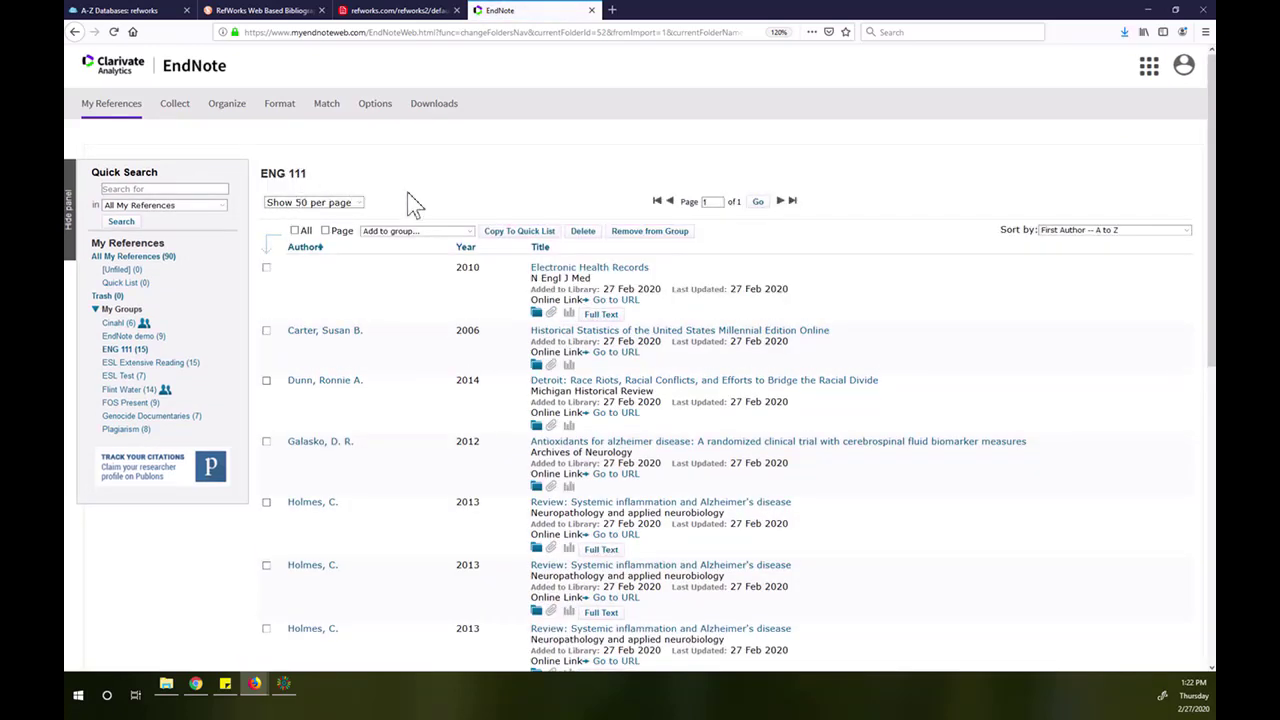
pyautogui.scroll(-3, 412, 203)
pyautogui.scroll(-5, 412, 203)
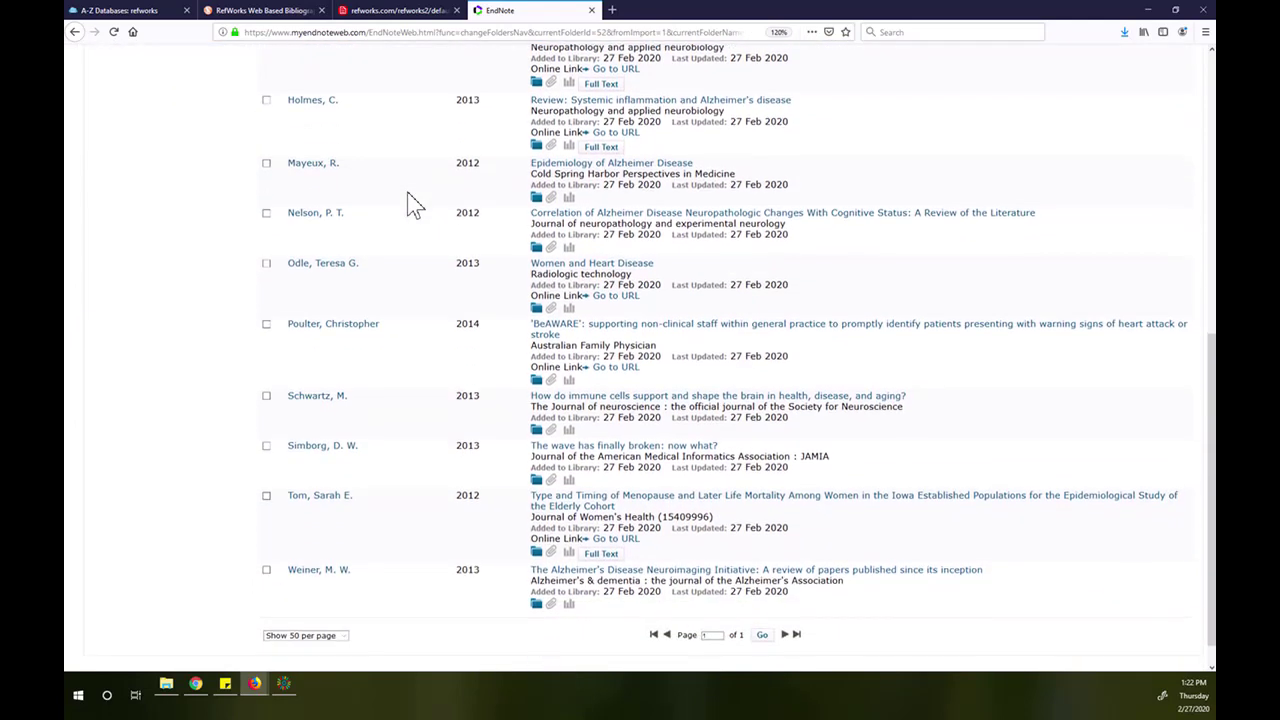
pyautogui.scroll(3, 412, 203)
pyautogui.scroll(5, 415, 203)
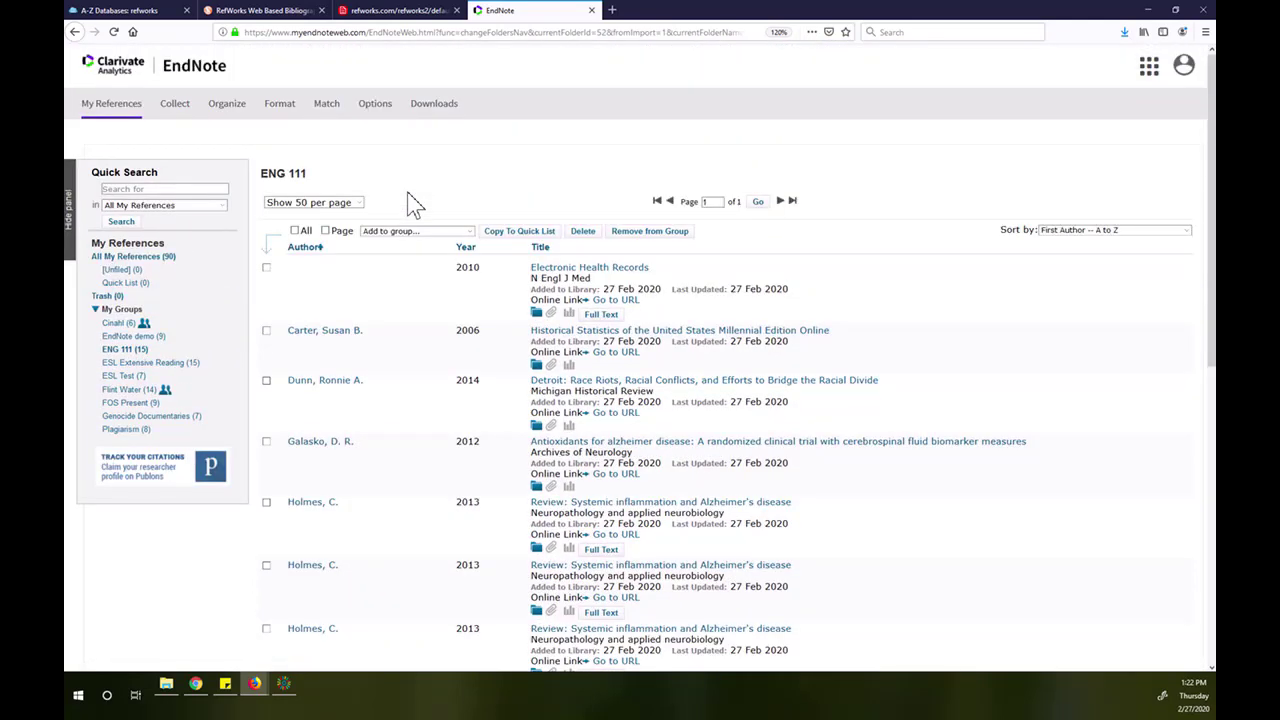